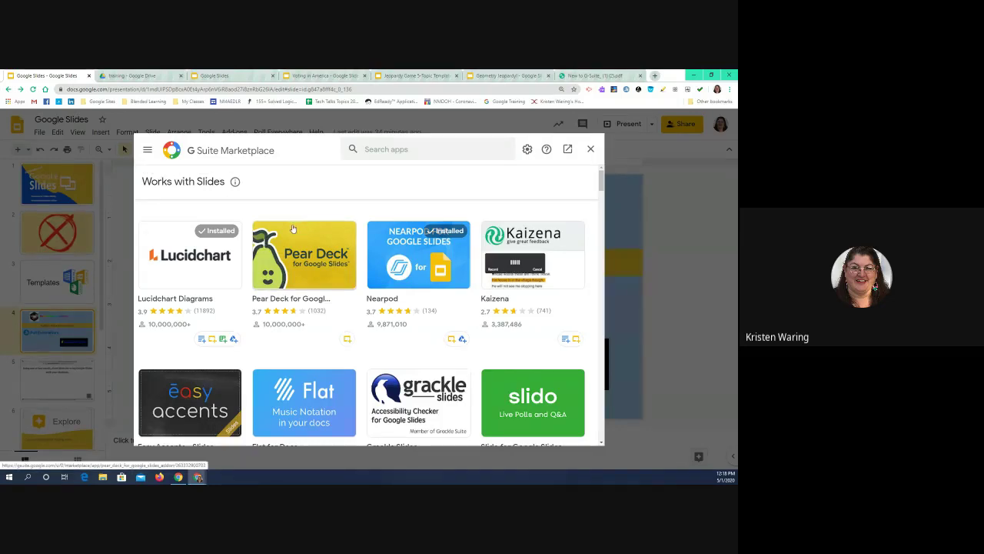
# Step: Browse the add-ons that work with Slides and open the Pear Deck for Google Slides listing
pyautogui.scroll(-1, 341, 284)
pyautogui.scroll(-3, 341, 285)
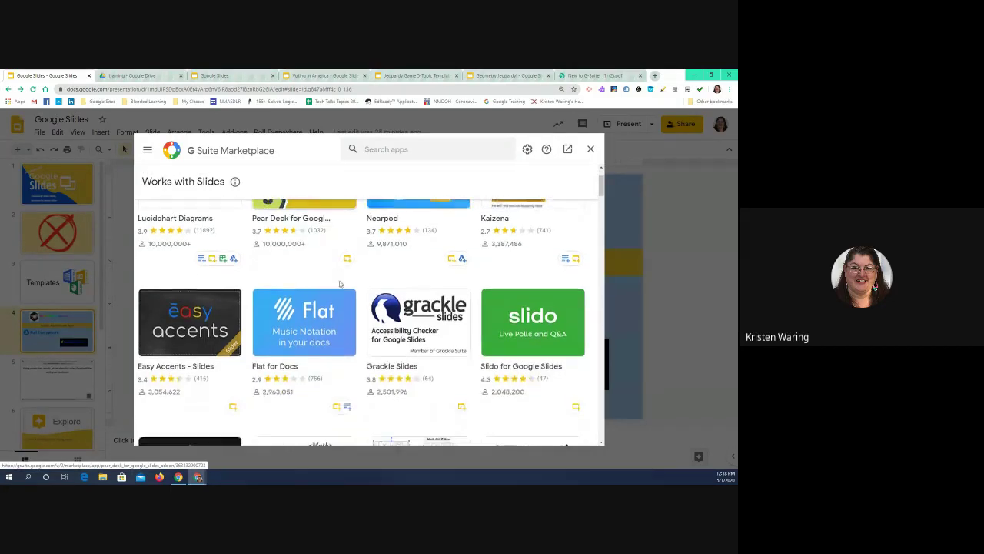
pyautogui.scroll(-3, 340, 285)
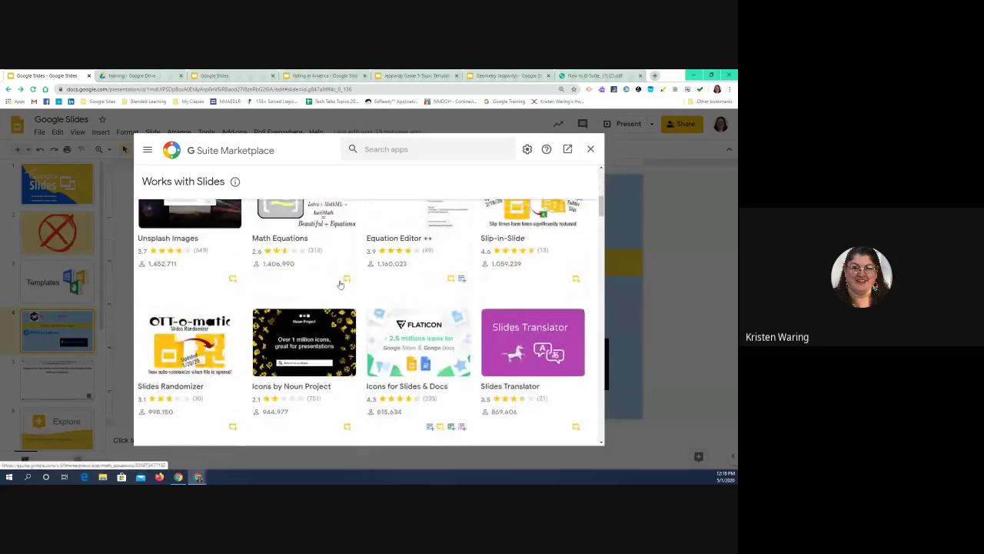
pyautogui.scroll(1, 341, 285)
pyautogui.scroll(4, 340, 285)
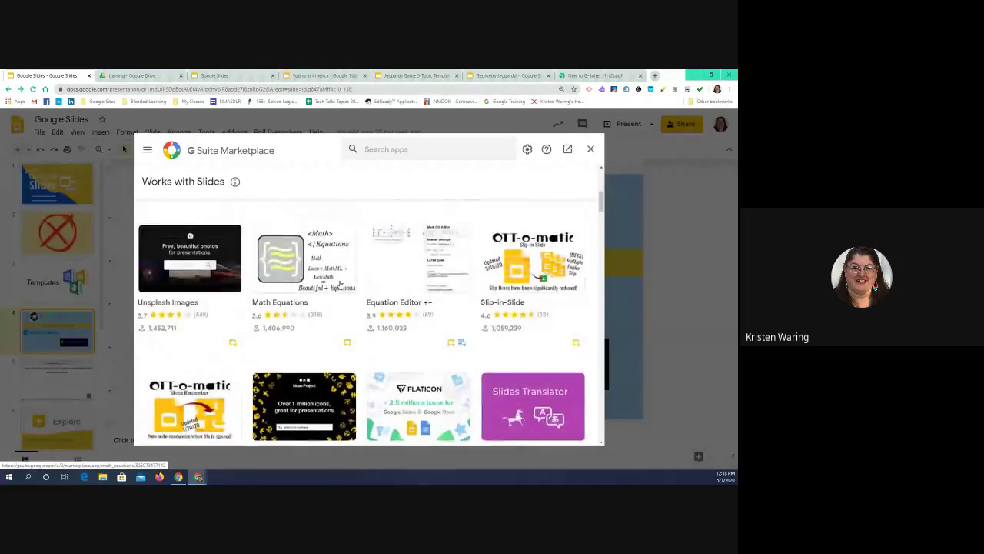
pyautogui.scroll(2, 341, 285)
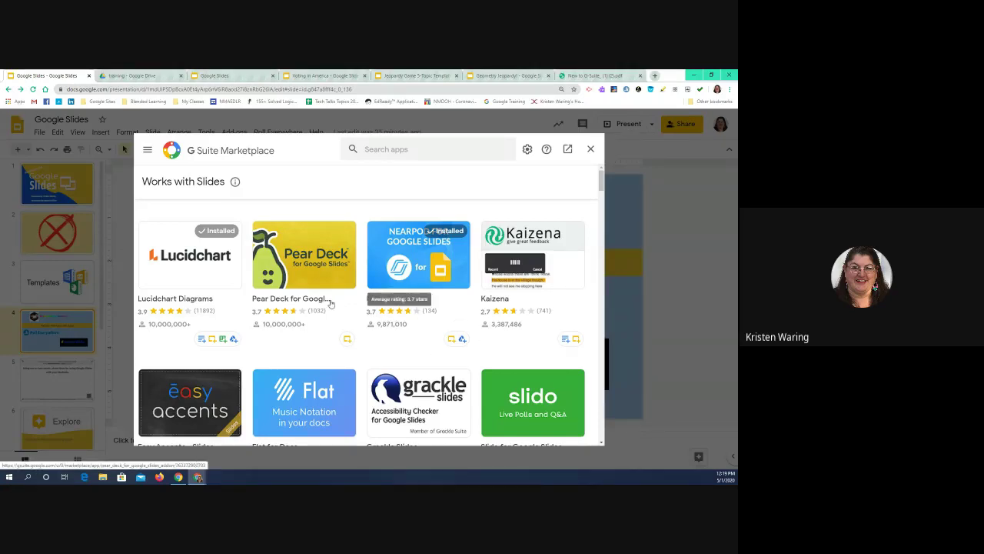
pyautogui.scroll(-1, 331, 304)
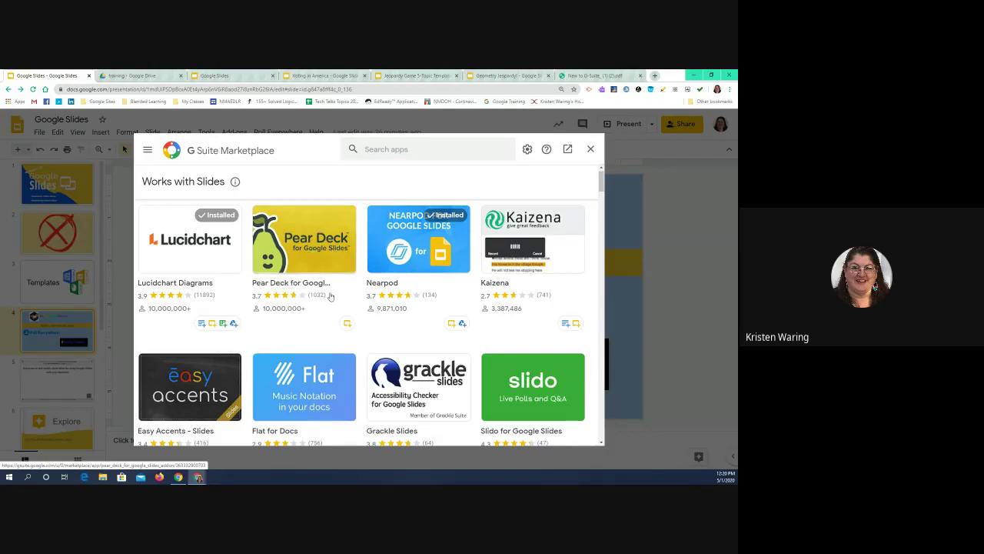
pyautogui.click(299, 261)
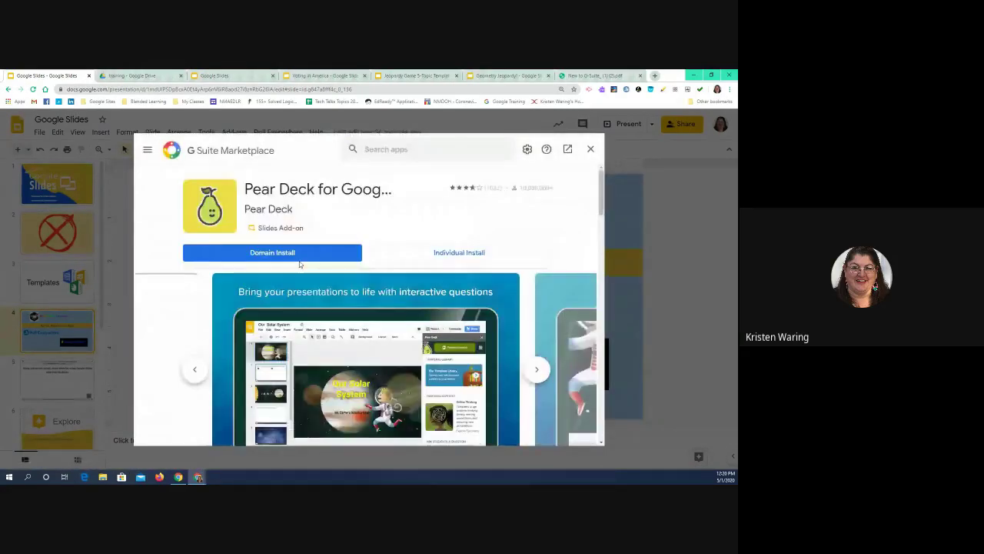
# Step: Read through the Pear Deck listing's overview and user reviews, and return to its install options
pyautogui.scroll(-2, 341, 281)
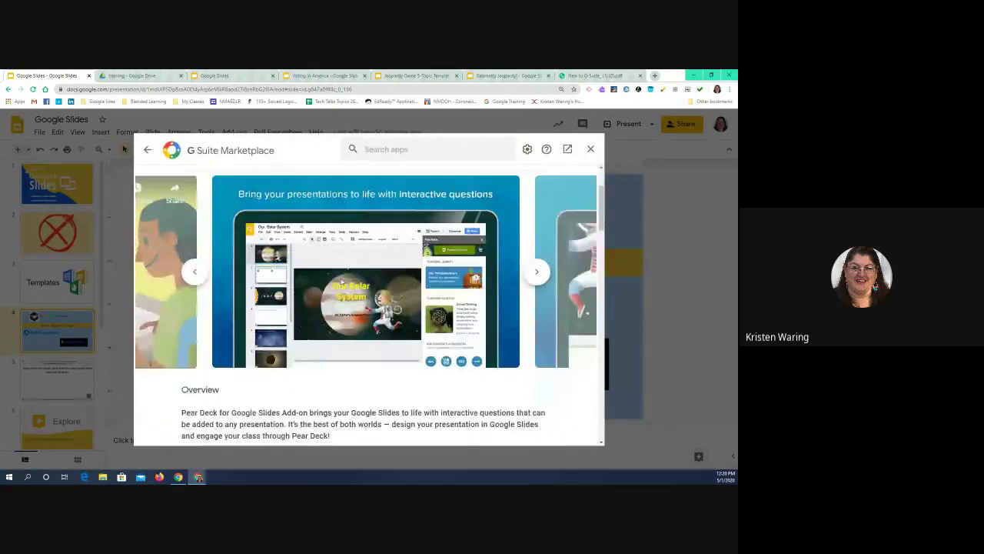
pyautogui.scroll(-1, 340, 281)
pyautogui.scroll(-3, 341, 282)
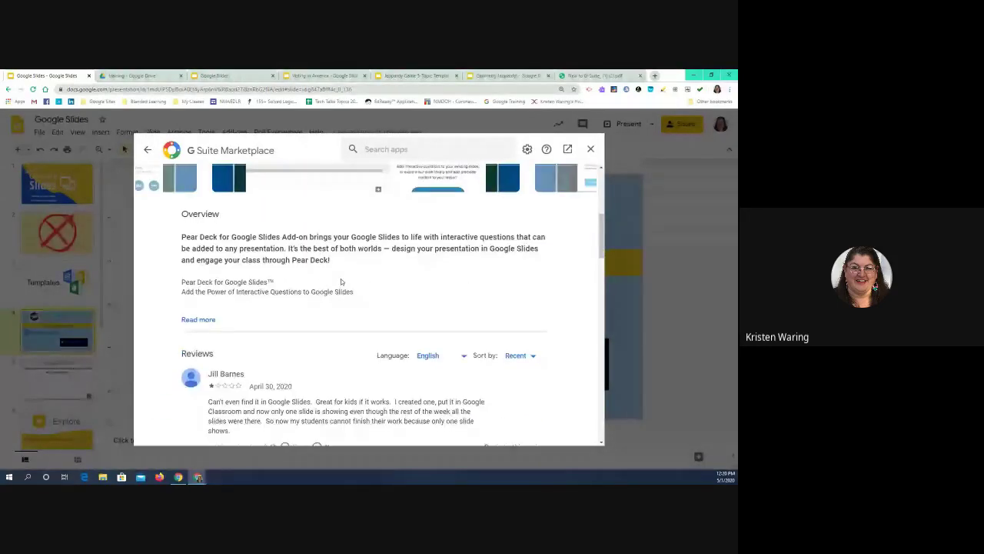
pyautogui.scroll(-2, 341, 282)
pyautogui.scroll(-2, 341, 282)
pyautogui.scroll(-5, 341, 282)
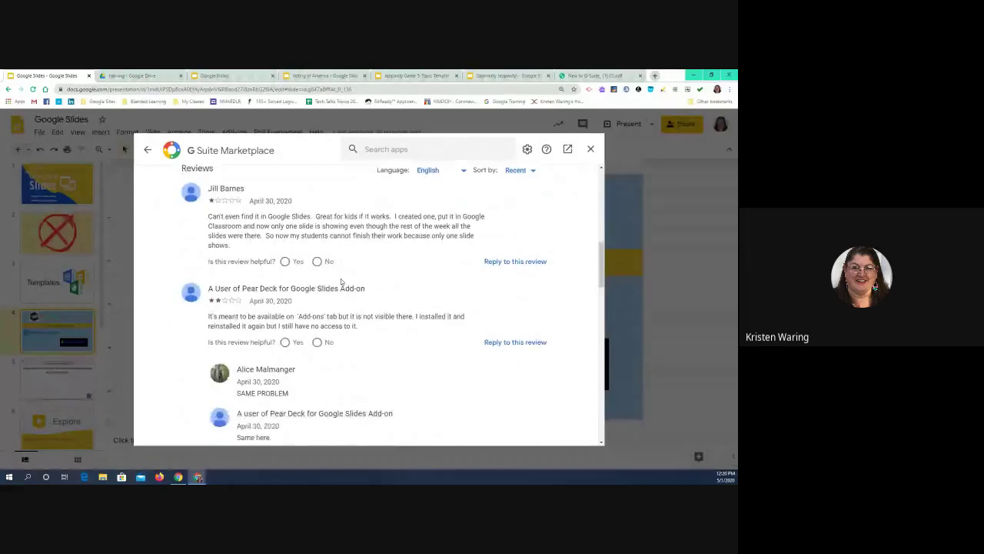
pyautogui.scroll(-4, 341, 281)
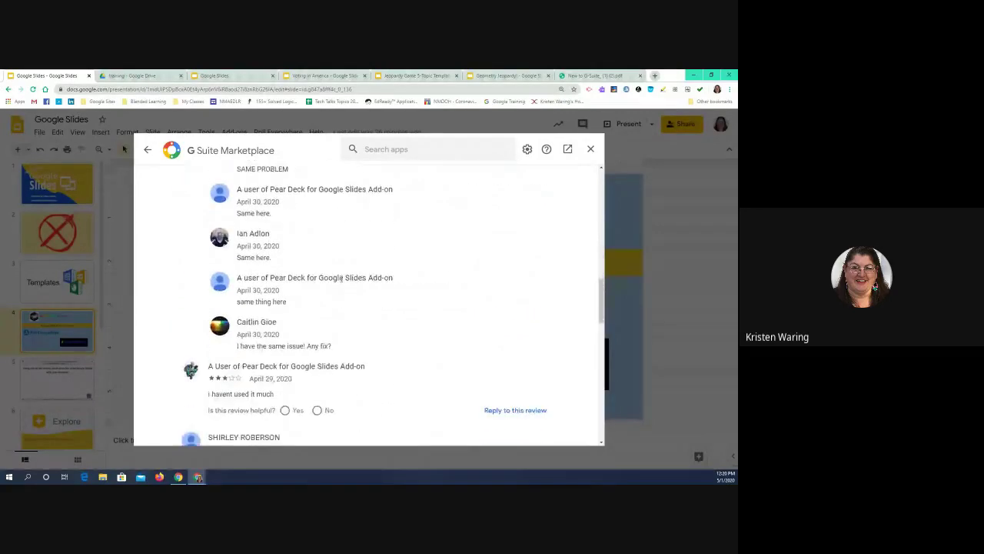
pyautogui.scroll(8, 341, 282)
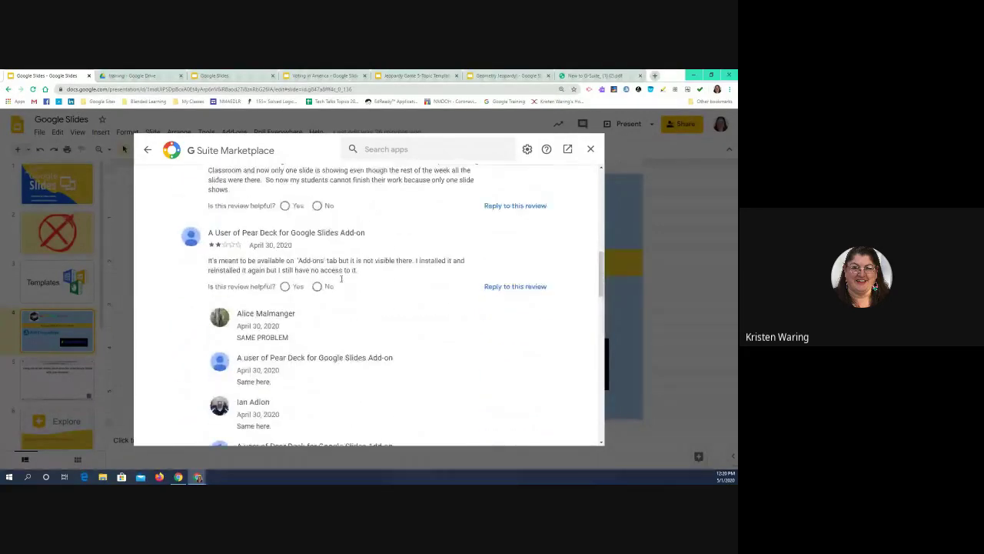
pyautogui.scroll(9, 340, 282)
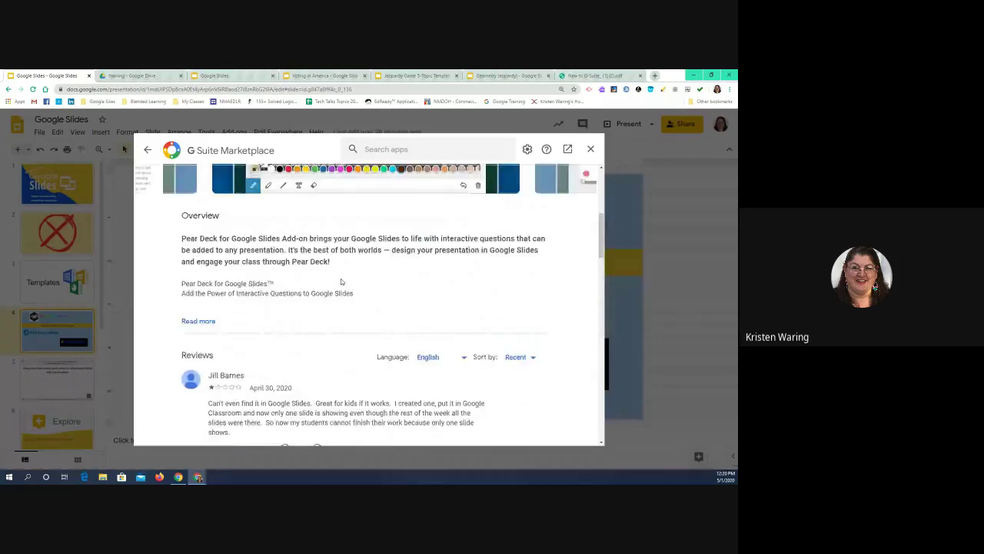
pyautogui.scroll(2, 341, 281)
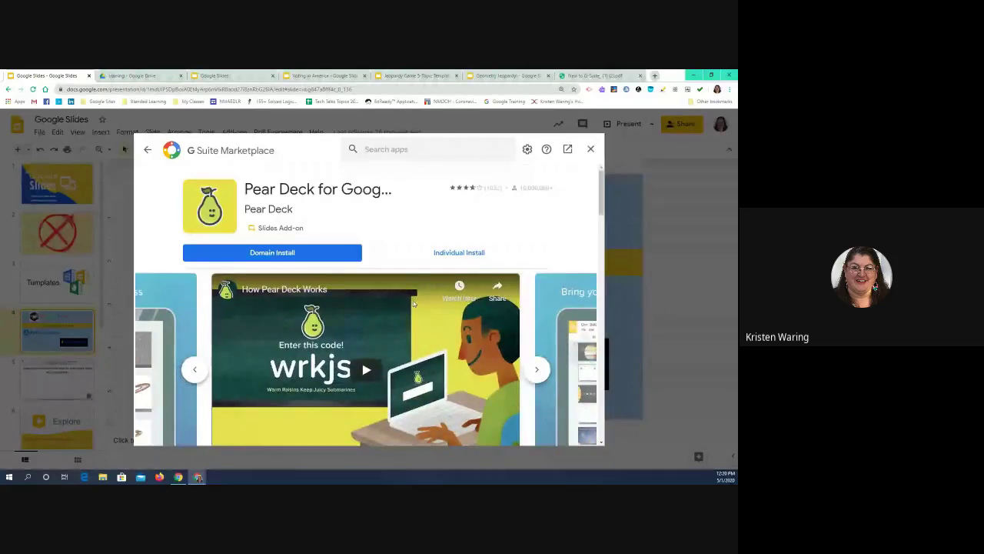
# Step: Look over Pear Deck's preview images and overview once more, and go back to the list of Slides add-ons
pyautogui.scroll(-5, 413, 304)
pyautogui.scroll(-1, 412, 304)
pyautogui.scroll(3, 413, 304)
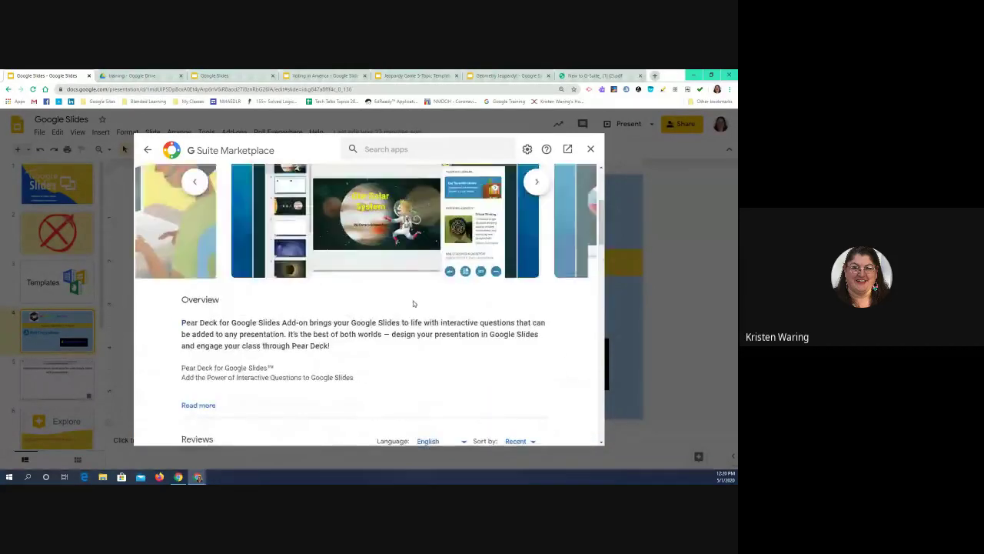
pyautogui.scroll(2, 413, 303)
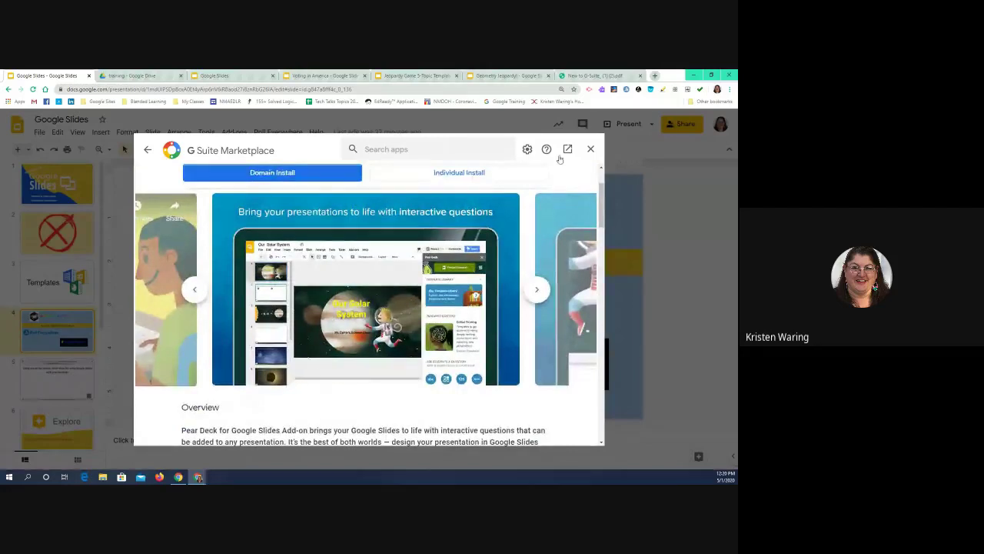
pyautogui.click(148, 153)
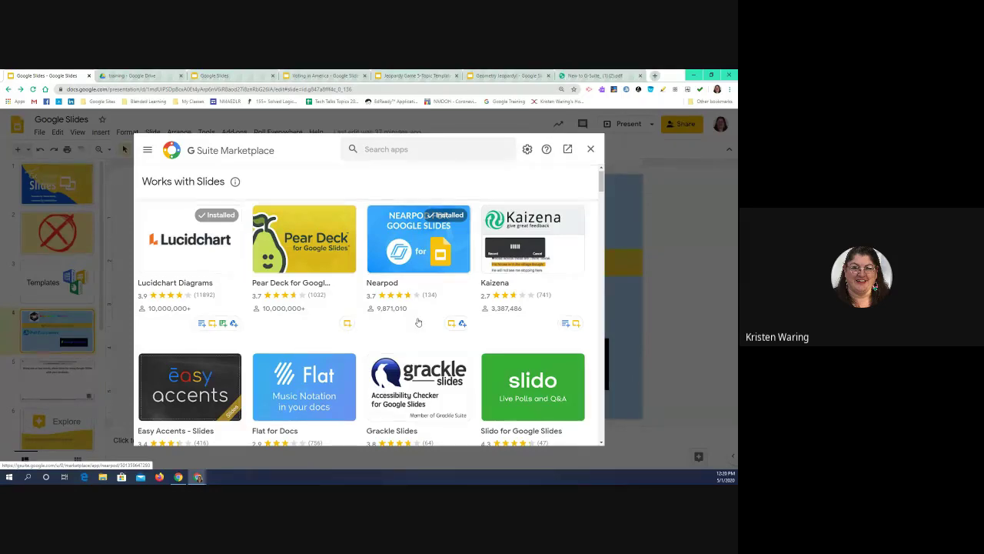
# Step: Find the Scratch Blocks add-on further down the list of Slides add-ons and open its listing
pyautogui.scroll(-1, 418, 322)
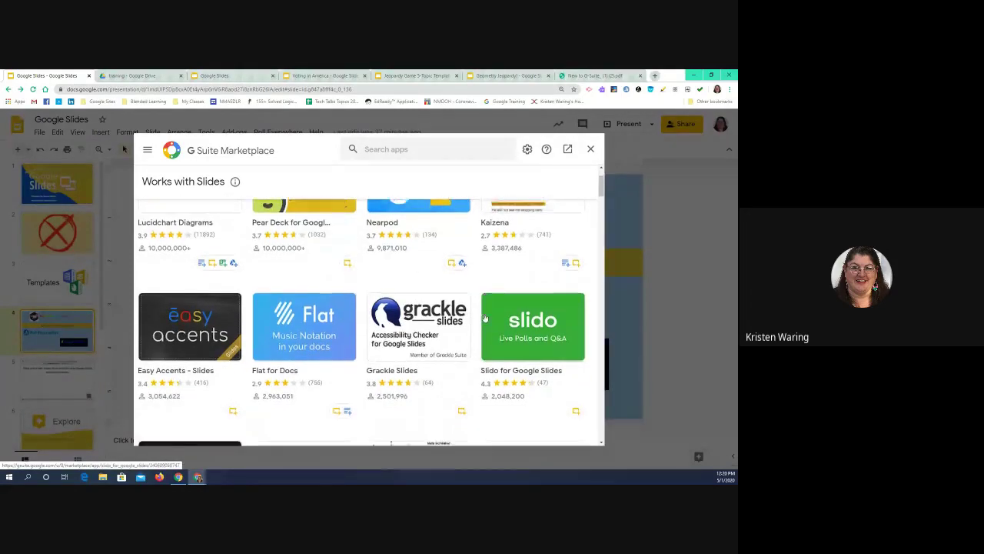
pyautogui.scroll(-4, 486, 319)
pyautogui.scroll(-3, 485, 319)
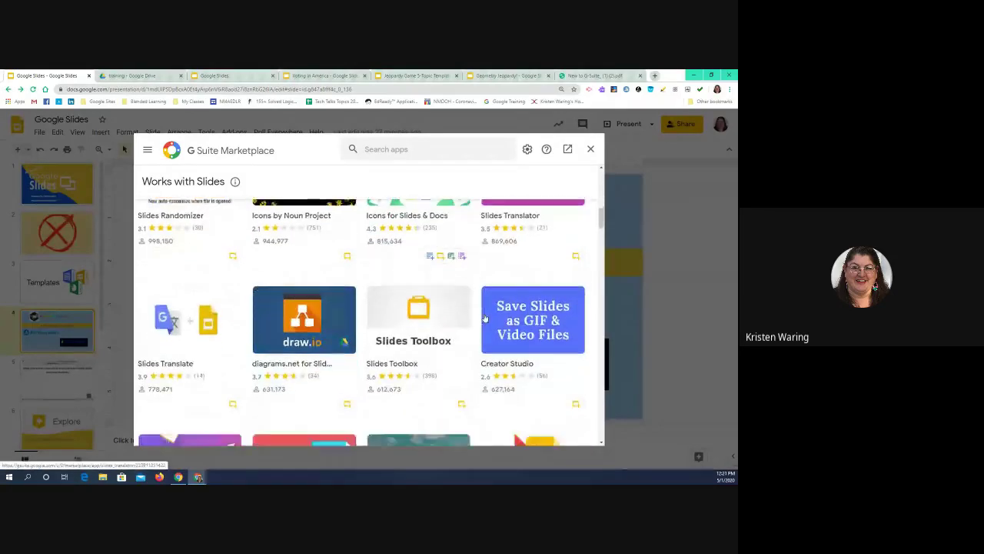
pyautogui.scroll(-1, 485, 319)
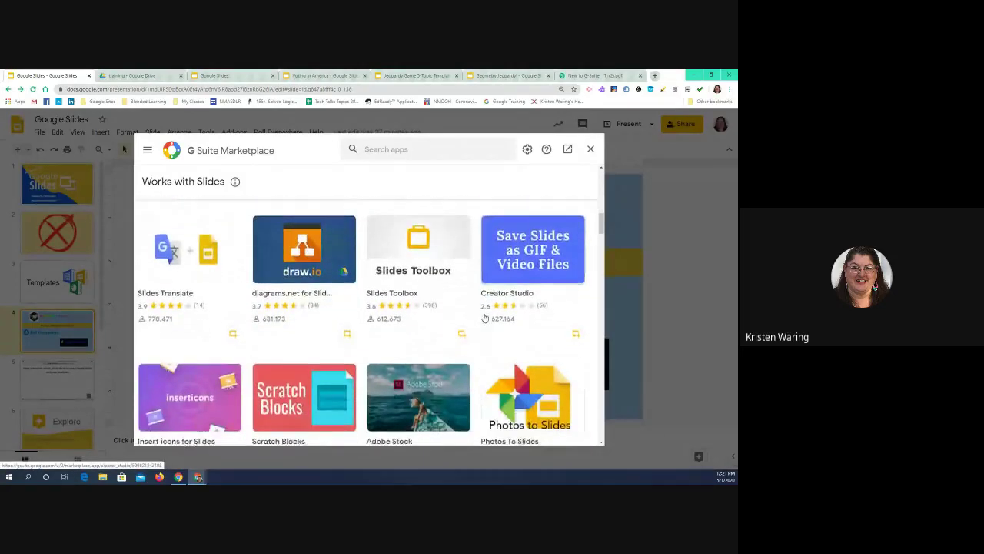
pyautogui.scroll(-1, 485, 318)
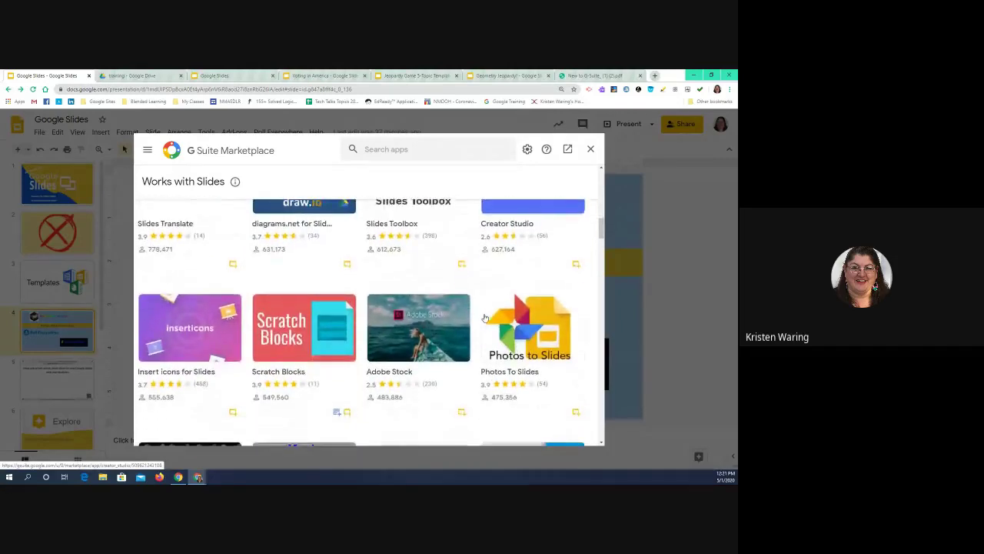
pyautogui.scroll(-1, 485, 318)
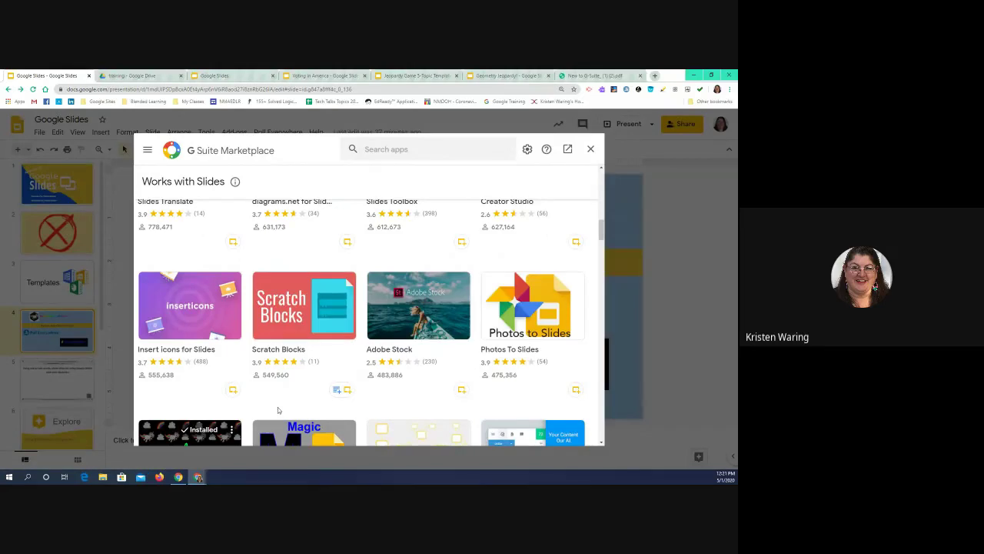
pyautogui.click(292, 352)
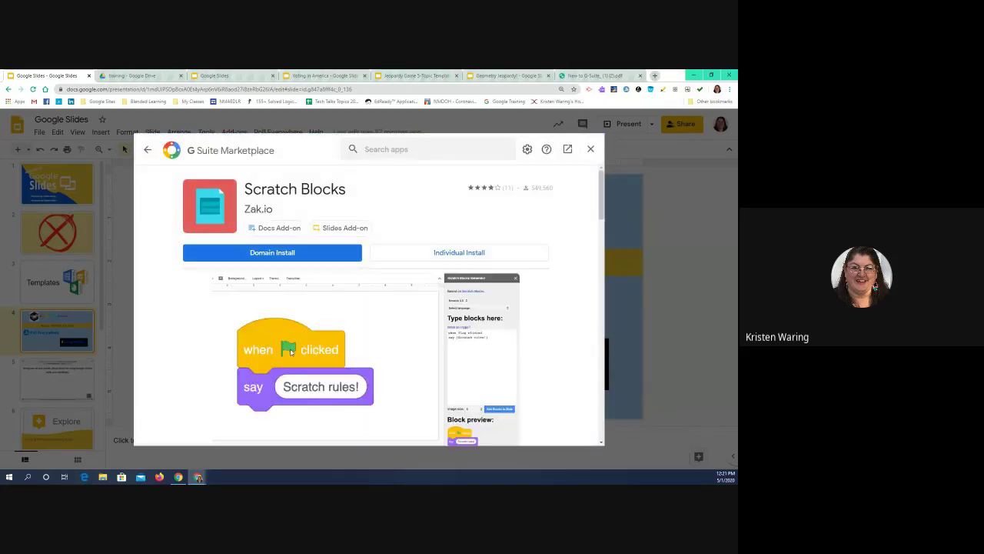
# Step: Read the Scratch Blocks preview, overview and reviews, and go back to the list of Slides add-ons
pyautogui.scroll(-4, 381, 375)
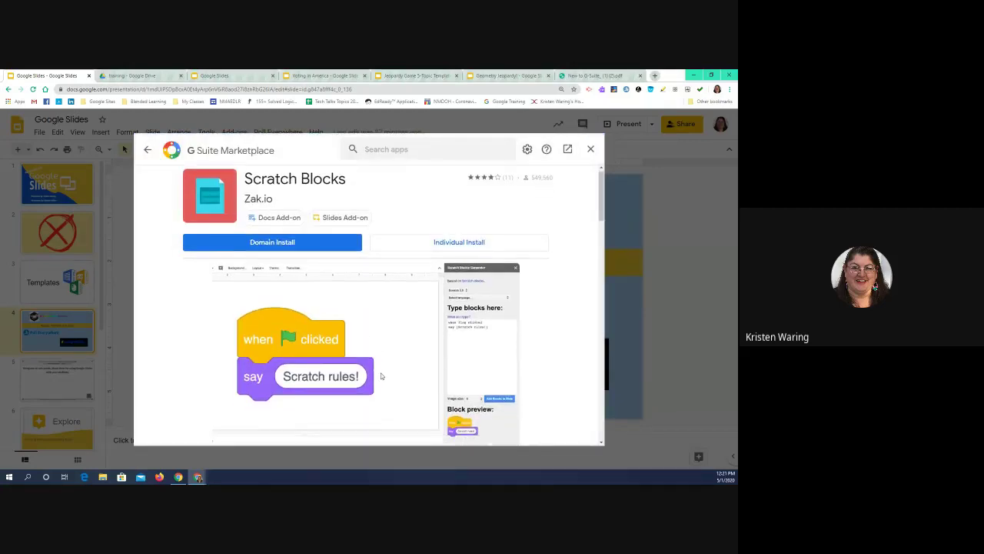
pyautogui.scroll(-1, 381, 374)
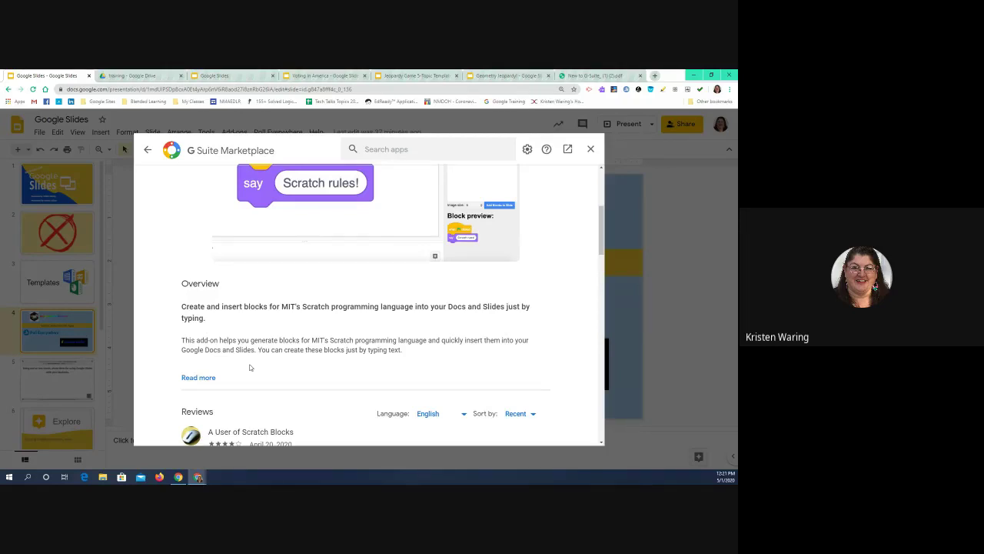
pyautogui.scroll(-3, 249, 367)
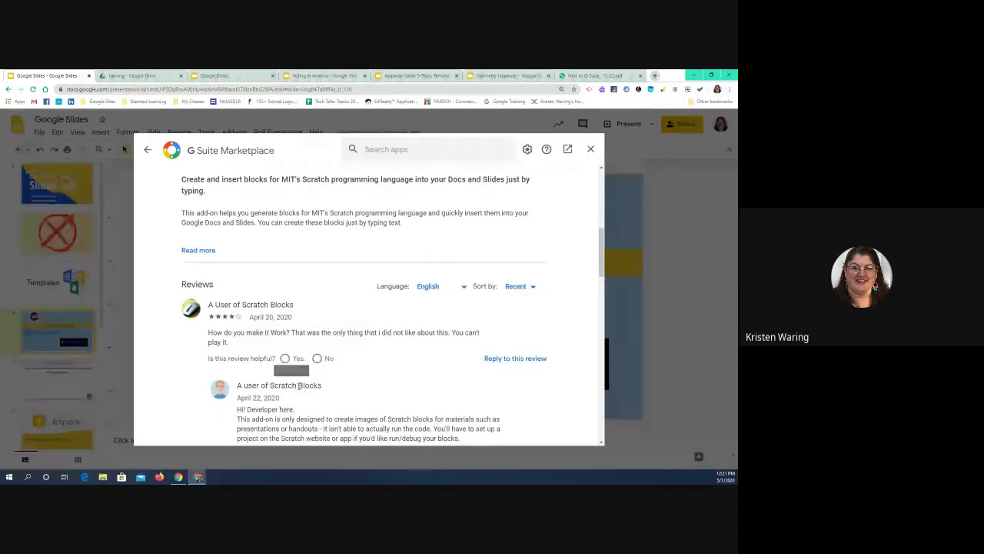
pyautogui.scroll(-1, 300, 388)
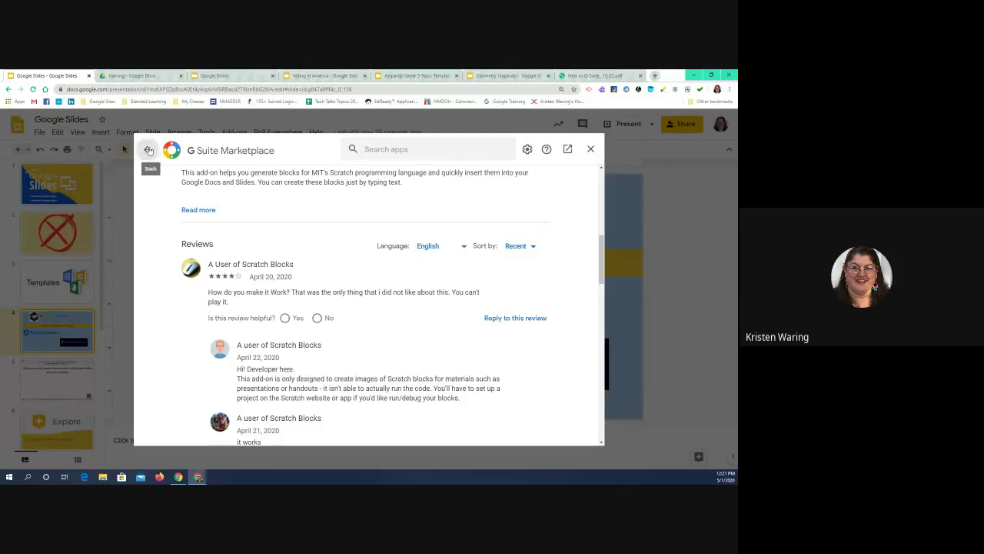
pyautogui.click(148, 150)
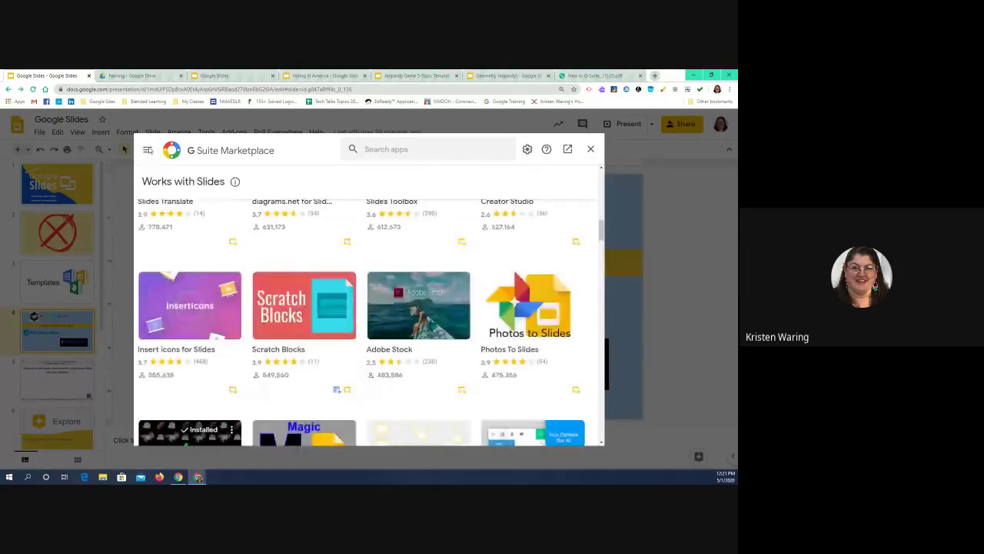